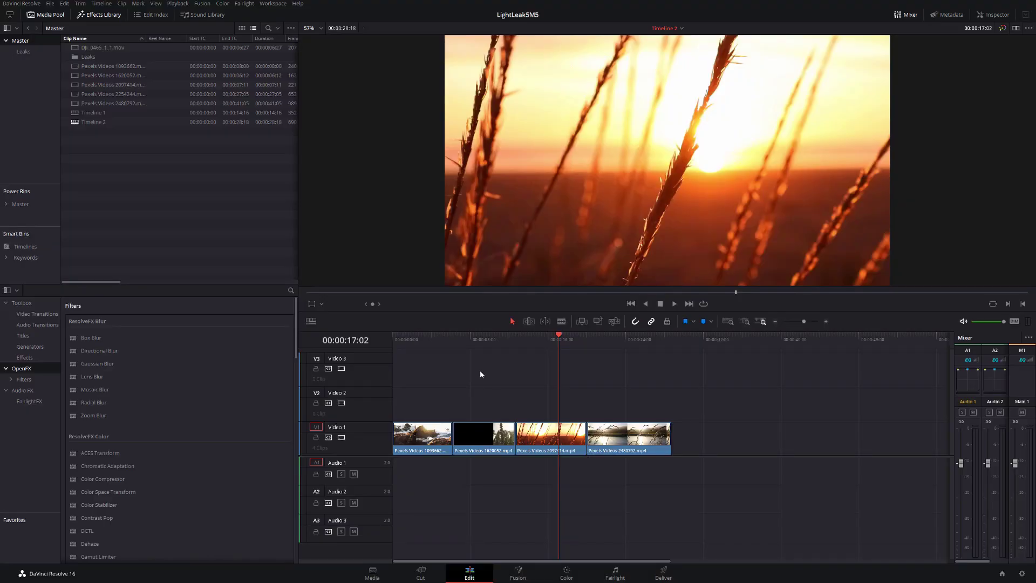
Step: Open the Leaks bin in the Media Pool and select Leak3.mp4
{"action": "left_click_drag", "start_coordinate": [397, 384], "coordinate": [678, 500]}
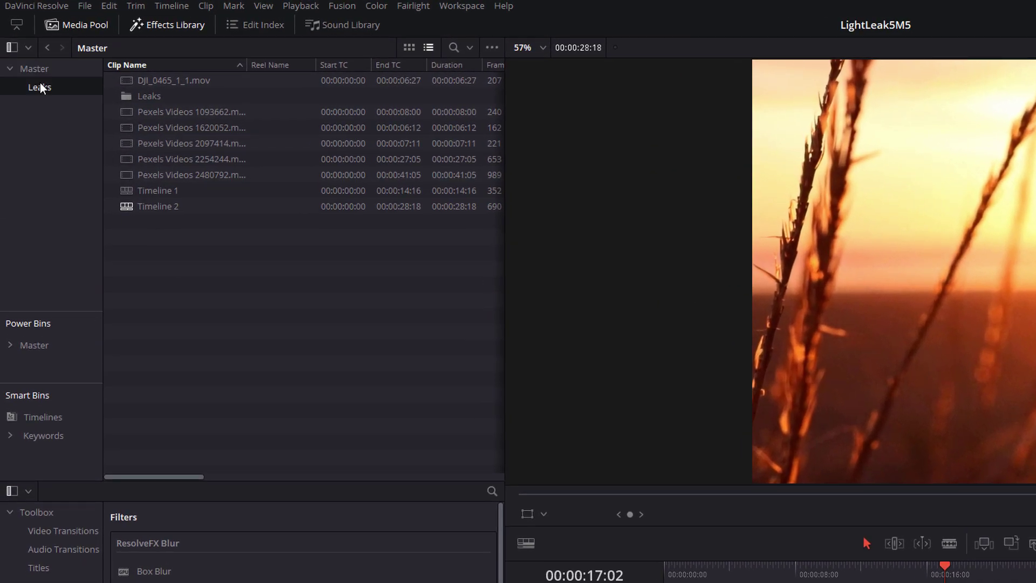
{"action": "left_click", "coordinate": [41, 88]}
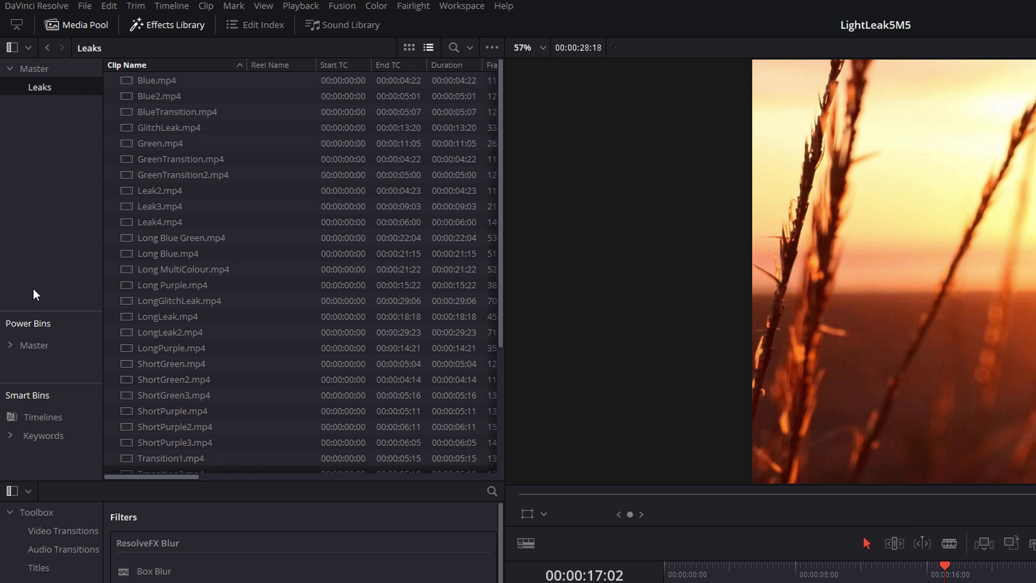
{"action": "left_click", "coordinate": [172, 205]}
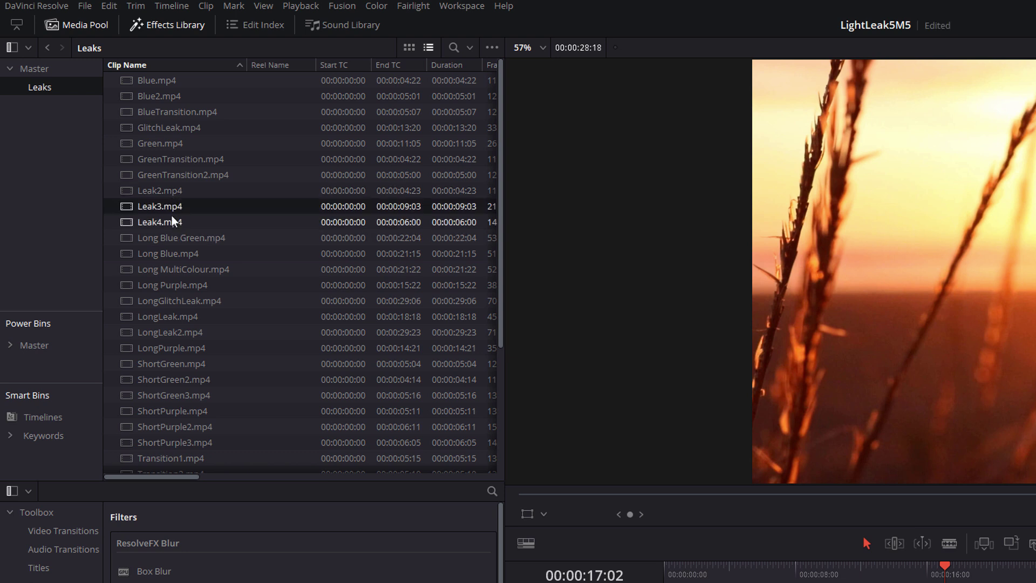
Step: Place Leak3.mp4 on Video 2 at the start of Timeline 2
{"action": "scroll", "coordinate": [227, 383], "scroll_direction": "down", "scroll_amount": 4}
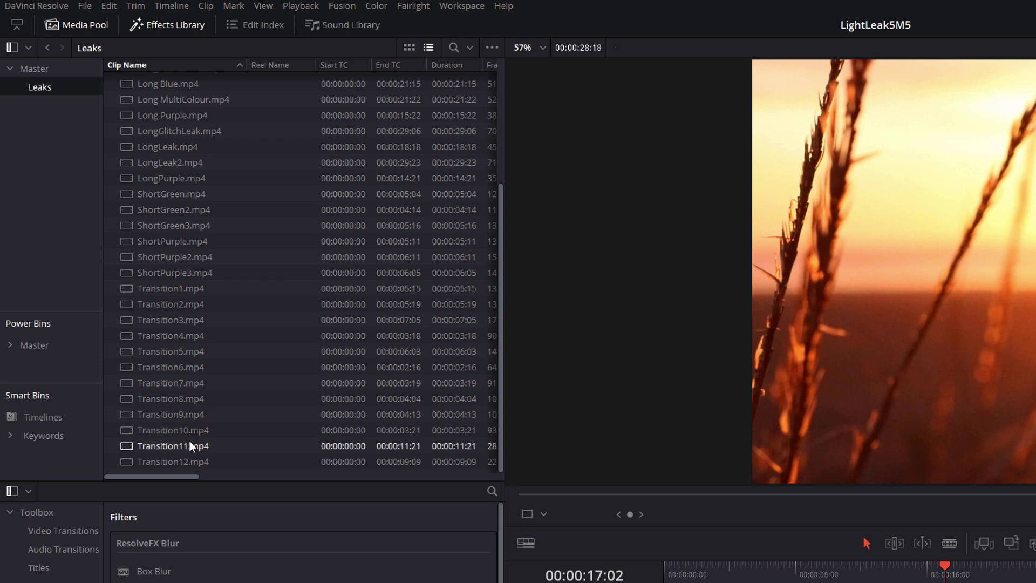
{"action": "scroll", "coordinate": [162, 302], "scroll_direction": "up", "scroll_amount": 4}
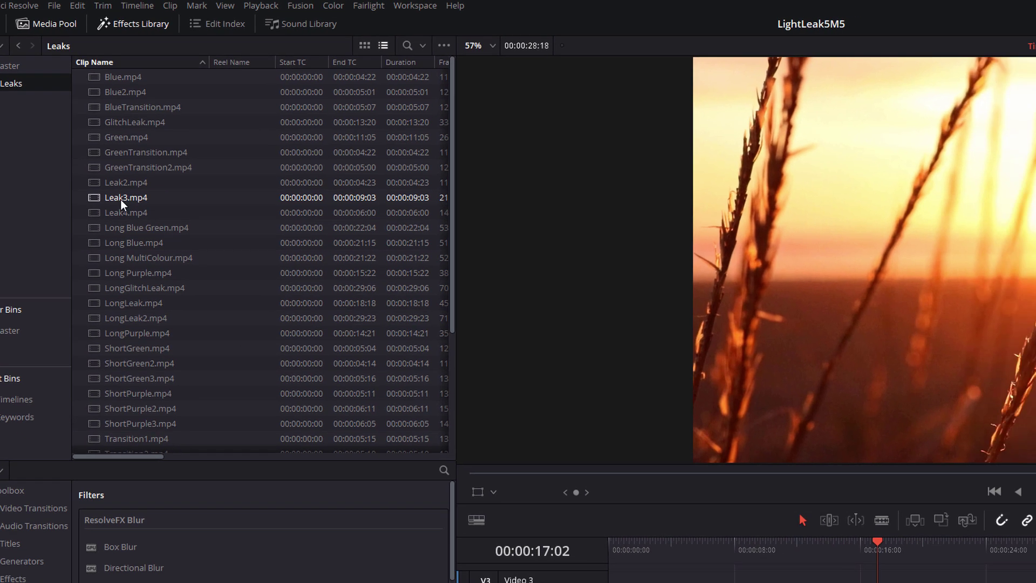
{"action": "left_click_drag", "start_coordinate": [123, 198], "coordinate": [612, 582]}
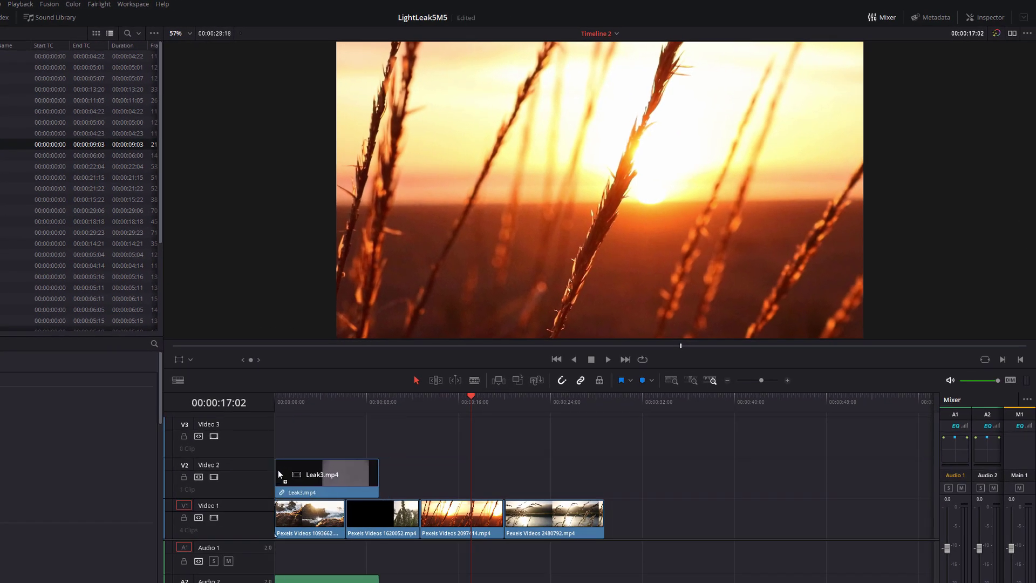
Step: Play the timeline from the start with the leak, then select Leak3 with its linked audio
{"action": "left_click", "coordinate": [279, 403]}
{"action": "key", "text": "space"}
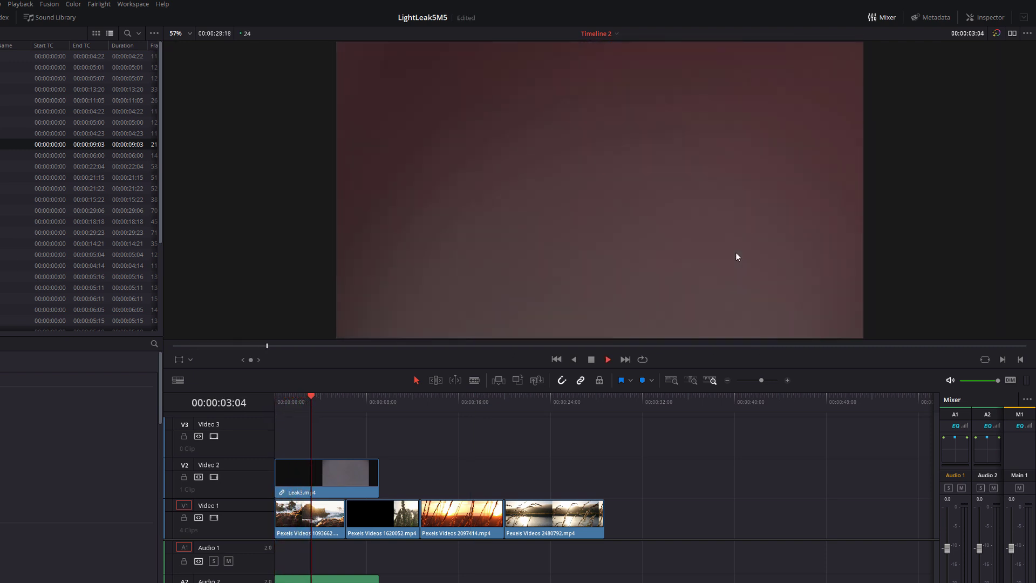
{"action": "left_click_drag", "start_coordinate": [310, 406], "coordinate": [308, 410]}
{"action": "left_click", "coordinate": [339, 492]}
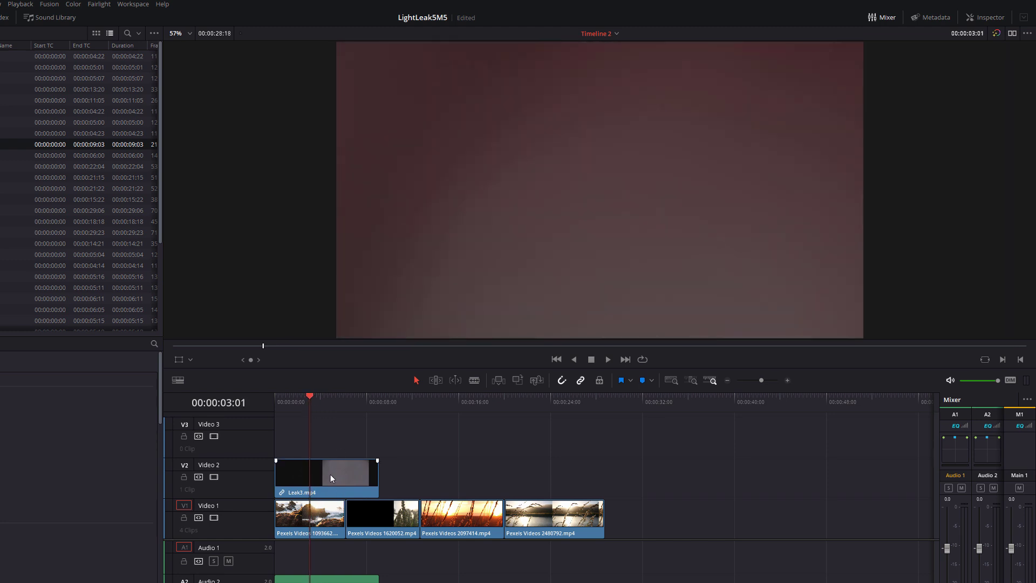
{"action": "left_click", "coordinate": [327, 476]}
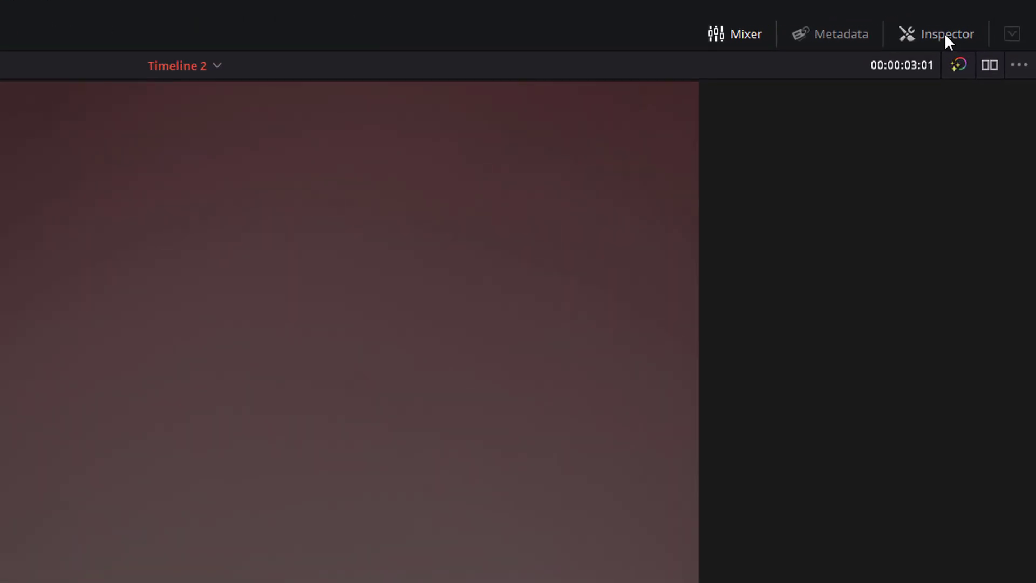
Step: Show Leak3's Inspector Composite and Transform settings and open the Composite Mode list
{"action": "left_click", "coordinate": [945, 34]}
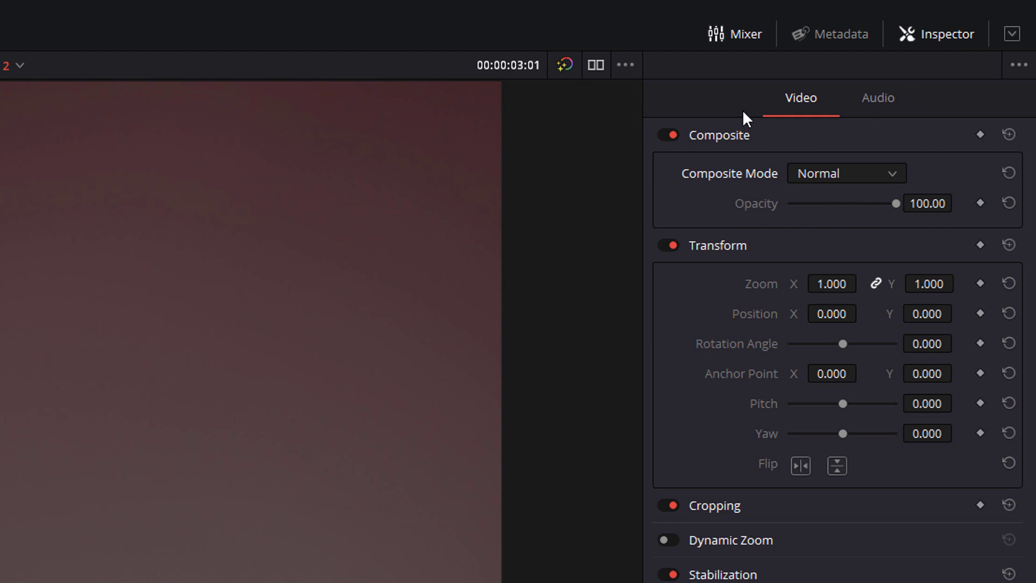
{"action": "left_click", "coordinate": [834, 175]}
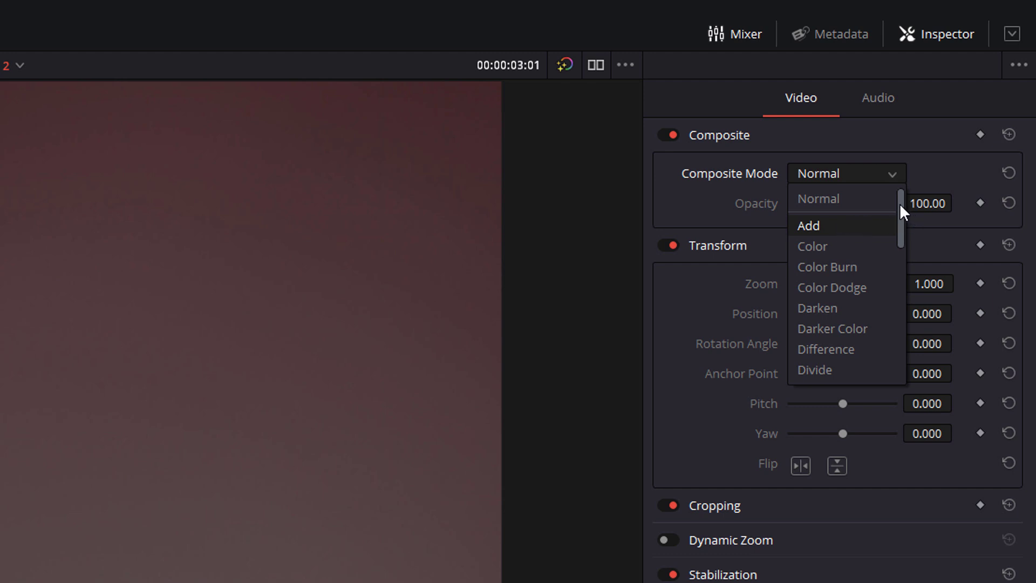
{"action": "left_click_drag", "start_coordinate": [899, 203], "coordinate": [899, 335]}
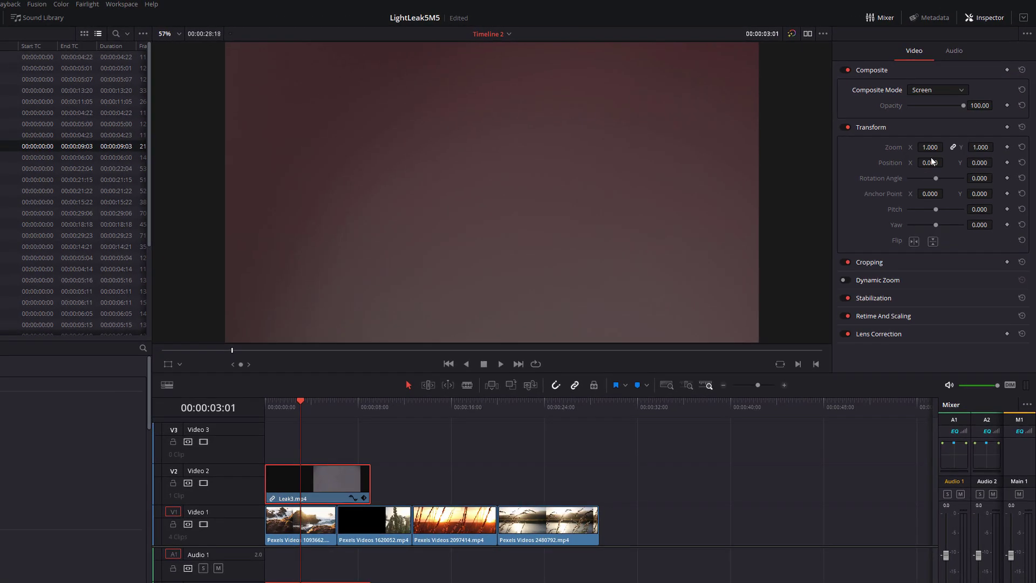
Step: Set Leak3's composite mode to Screen and preview the blend from near the start
{"action": "left_click", "coordinate": [885, 210]}
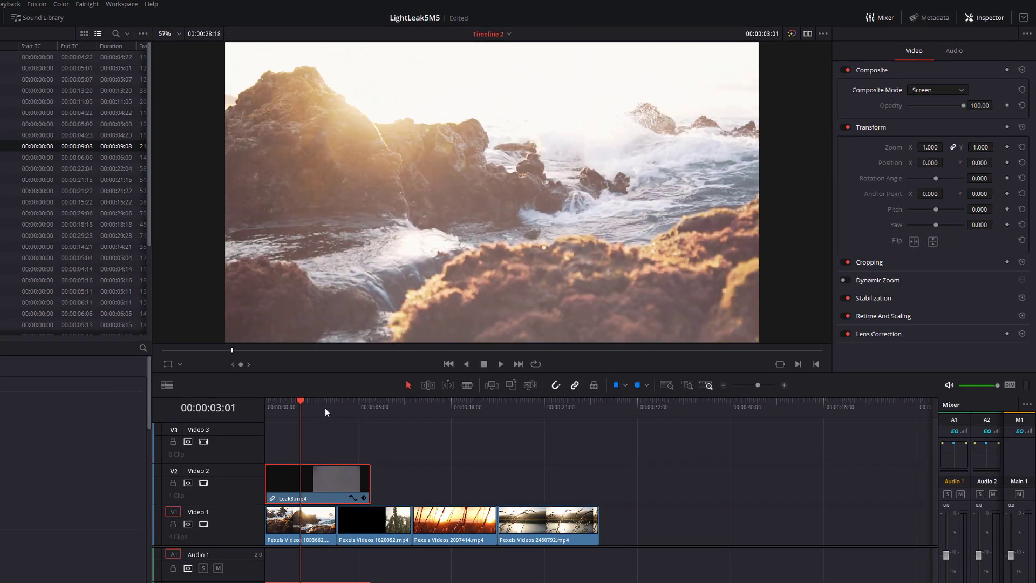
{"action": "left_click_drag", "start_coordinate": [325, 408], "coordinate": [274, 413]}
{"action": "key", "text": "space"}
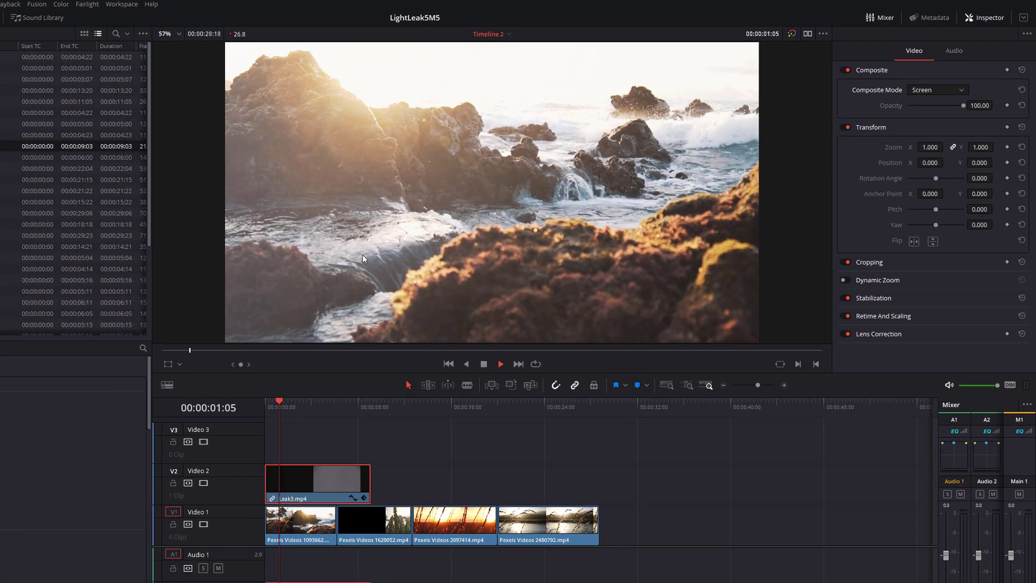
{"action": "key", "text": "space"}
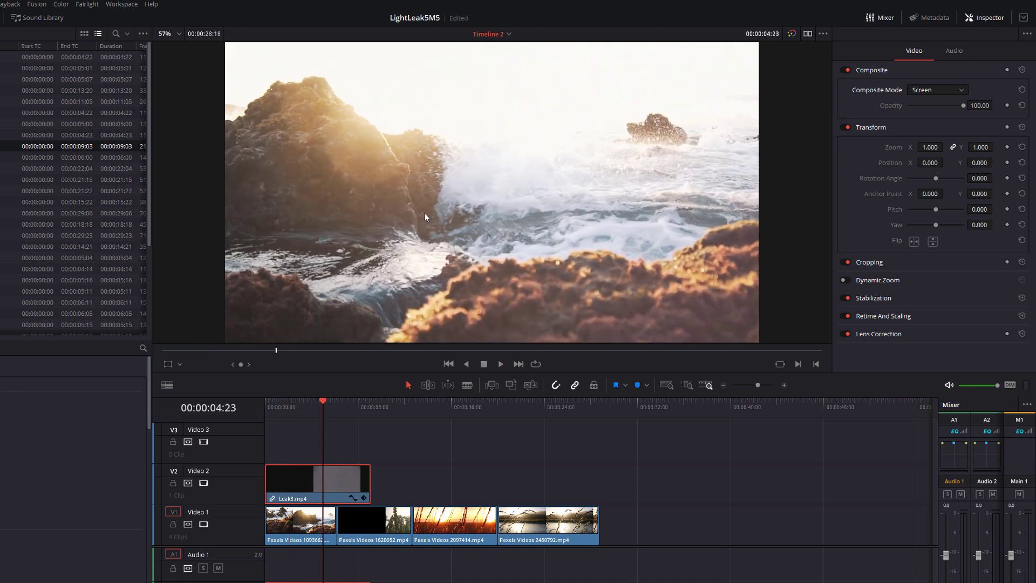
{"action": "left_click", "coordinate": [306, 410]}
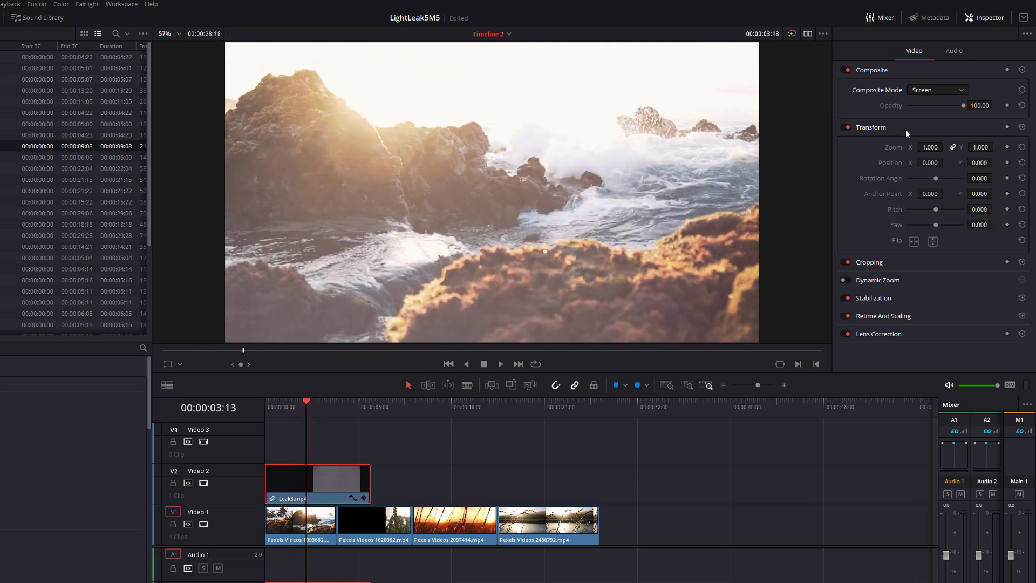
Step: Lower Leak3's opacity to 9.57 and save the project
{"action": "mouse_move", "coordinate": [962, 106]}
{"action": "left_mouse_down"}
{"action": "mouse_move", "coordinate": [879, 102]}
{"action": "mouse_move", "coordinate": [969, 105]}
{"action": "left_mouse_up"}
{"action": "key", "text": "ctrl+s"}
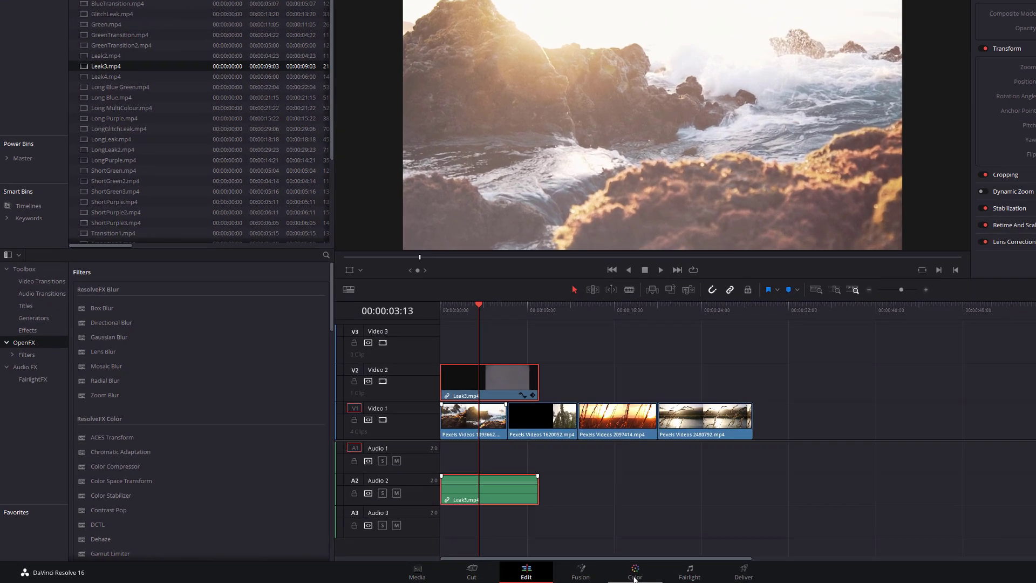
{"action": "left_click", "coordinate": [566, 575]}
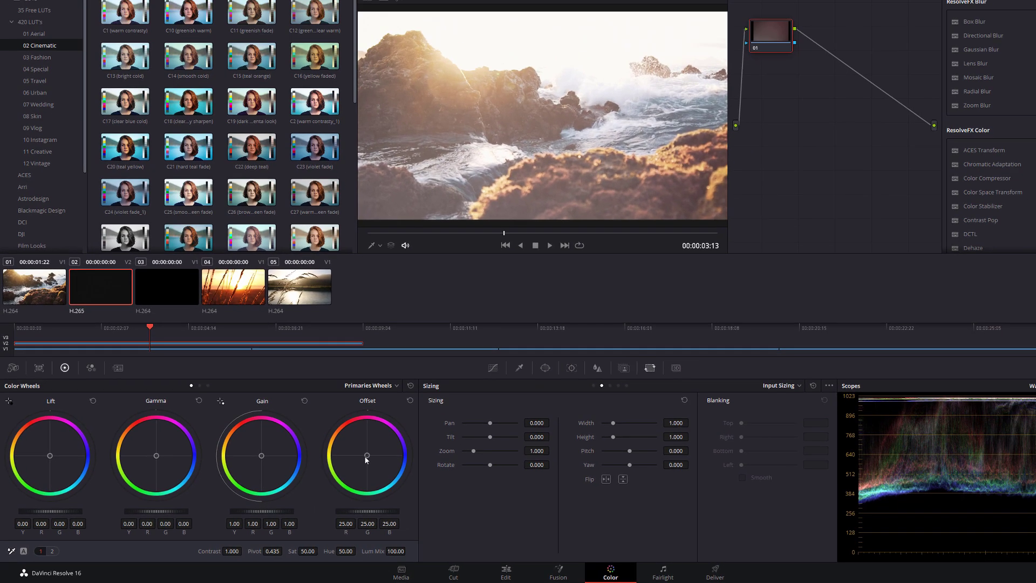
Step: Shift Leak3's Offset toward blue (16.68, 21.45, 76.05) on the Color page, then return to Edit
{"action": "left_click_drag", "start_coordinate": [366, 459], "coordinate": [399, 460]}
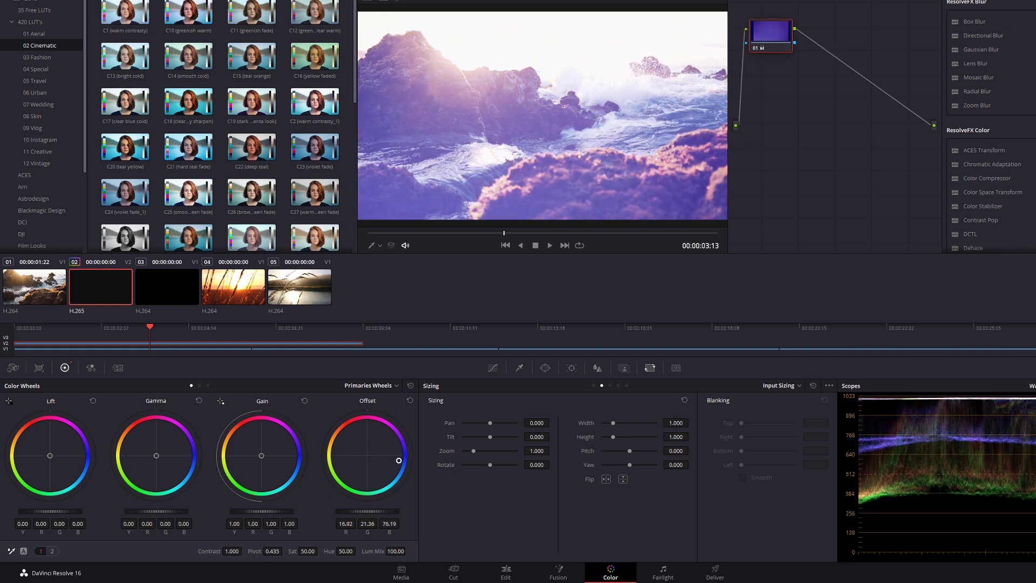
{"action": "left_click", "coordinate": [506, 575]}
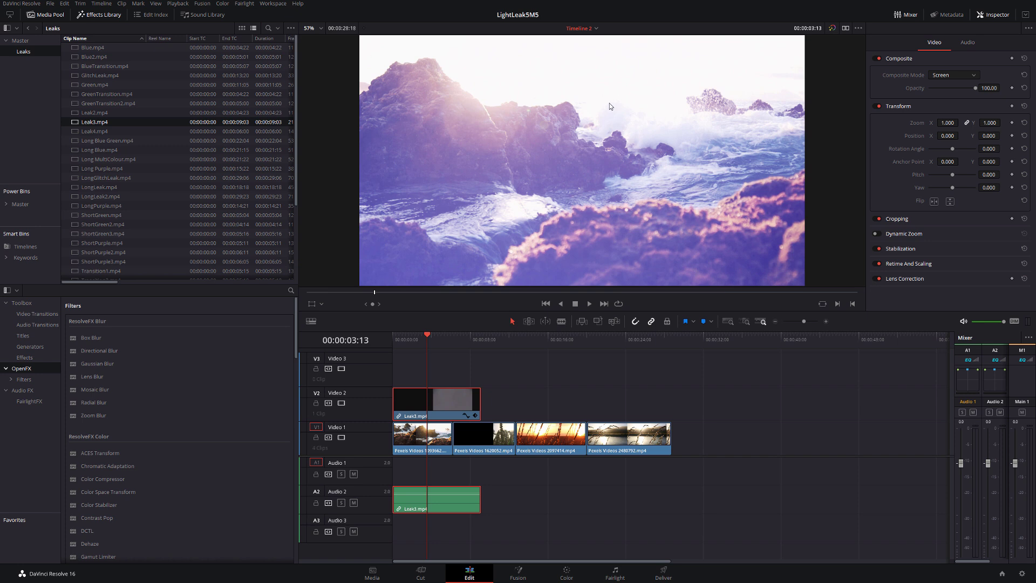
Step: Set Leak3's opacity to 41.74 and trim the leak to end around 00:00:05:23
{"action": "left_click", "coordinate": [404, 338]}
{"action": "key", "text": "space"}
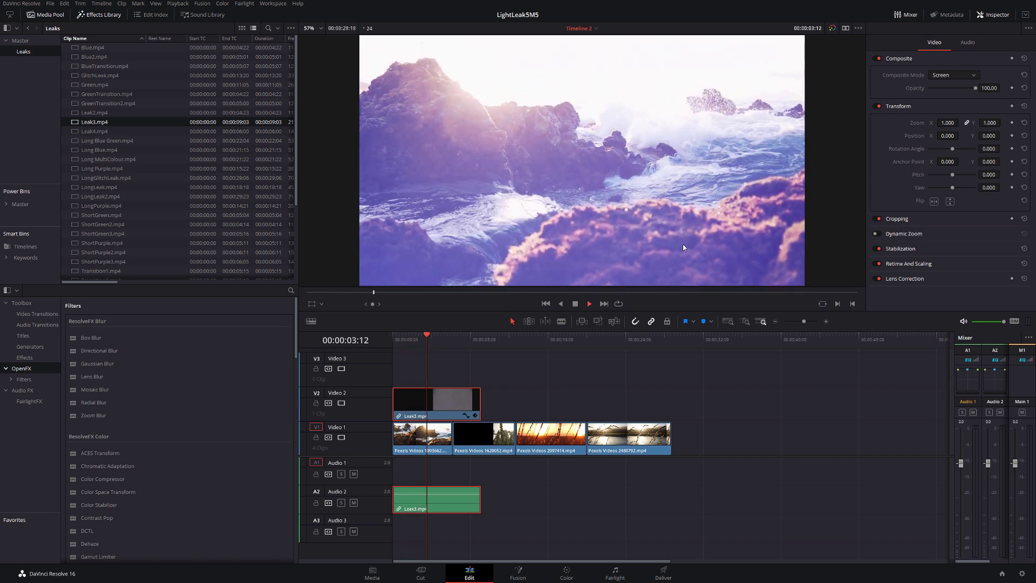
{"action": "key", "text": "space"}
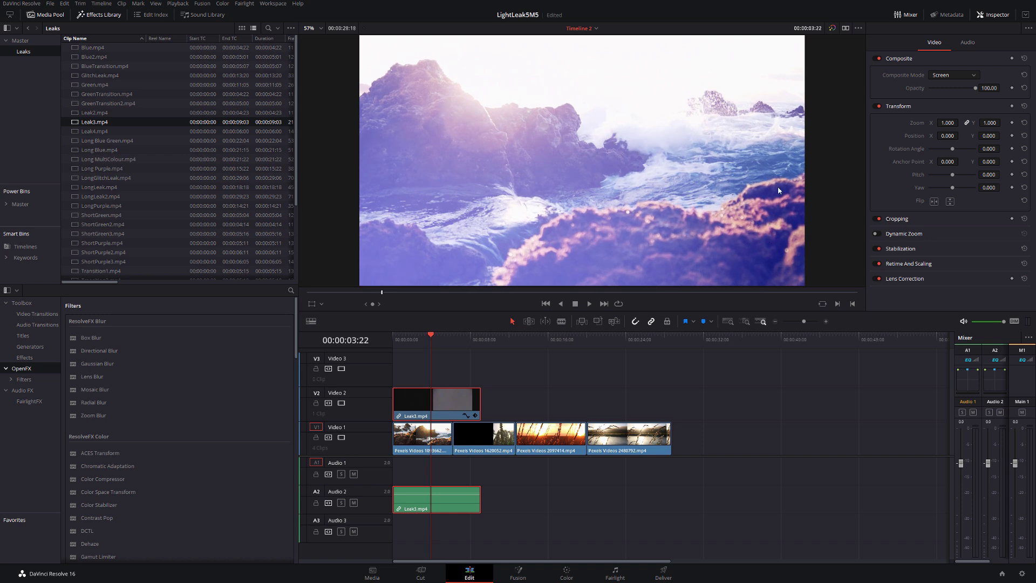
{"action": "left_click_drag", "start_coordinate": [976, 91], "coordinate": [947, 96]}
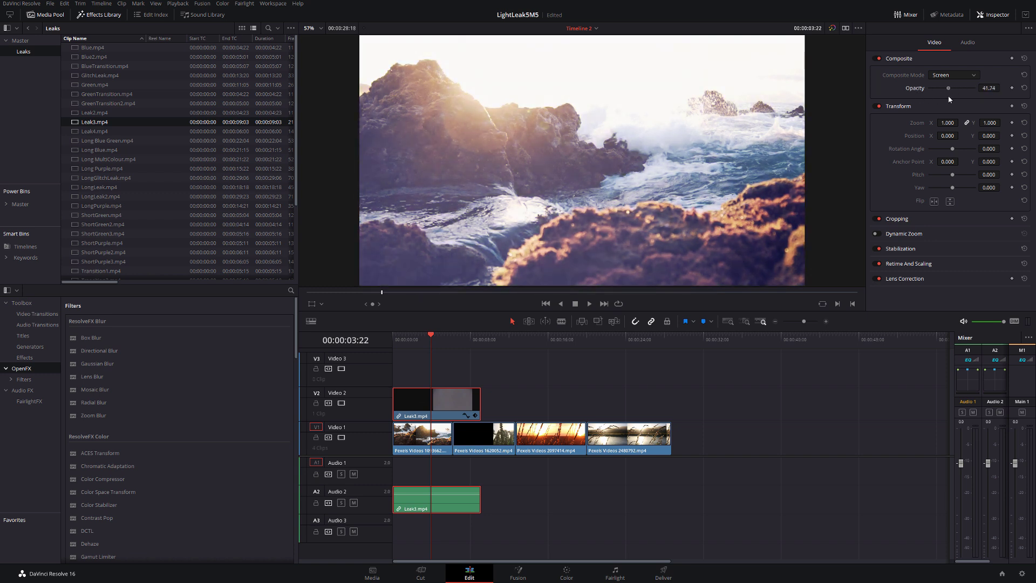
{"action": "key", "text": "space"}
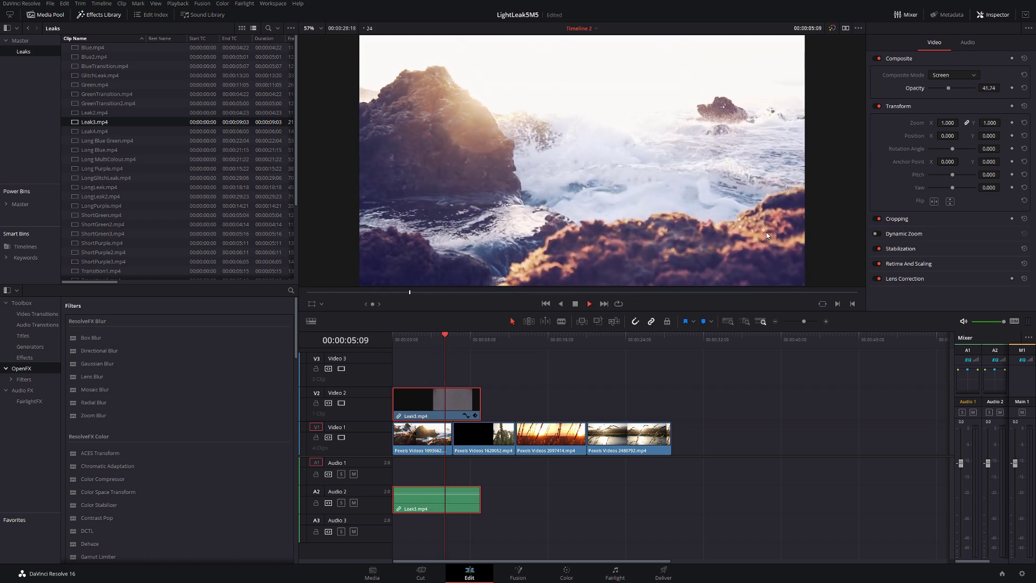
{"action": "left_click_drag", "start_coordinate": [480, 404], "coordinate": [452, 403]}
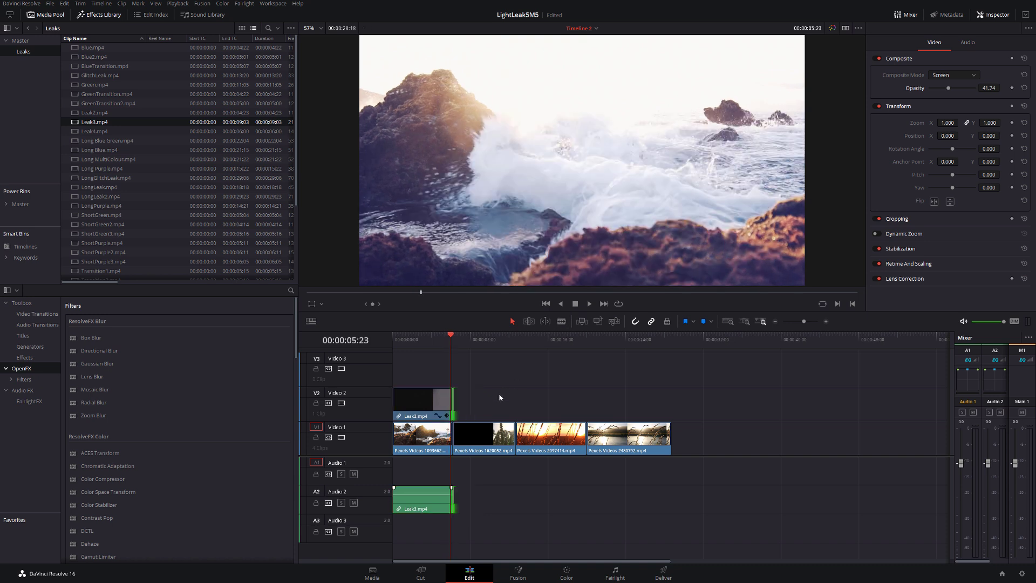
{"action": "scroll", "coordinate": [130, 227], "scroll_direction": "down", "scroll_amount": 3}
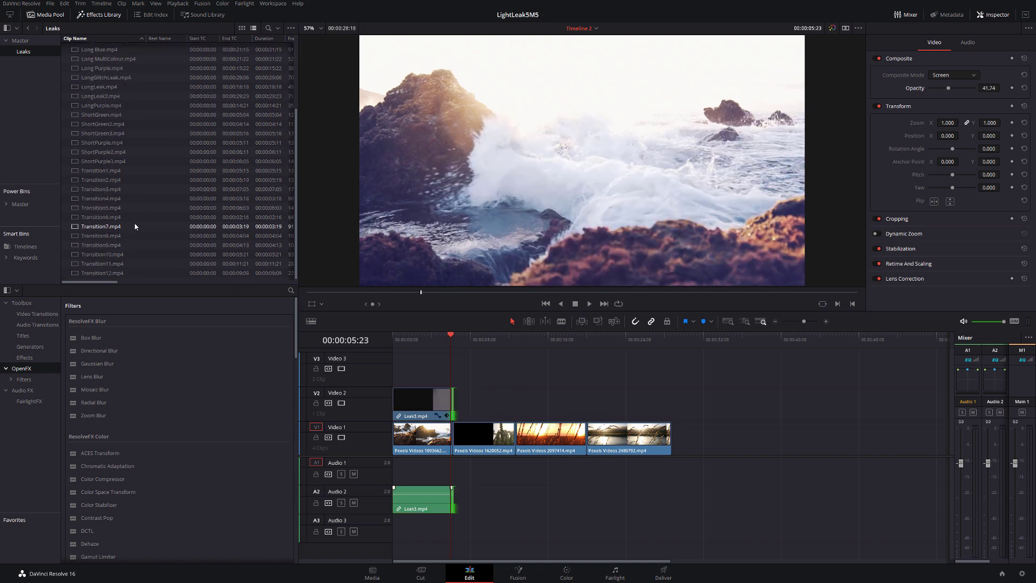
Step: Place Transition9.mp4 on Video 3 and add Marker 1 at its brightest flash frame
{"action": "left_click_drag", "start_coordinate": [115, 245], "coordinate": [460, 377]}
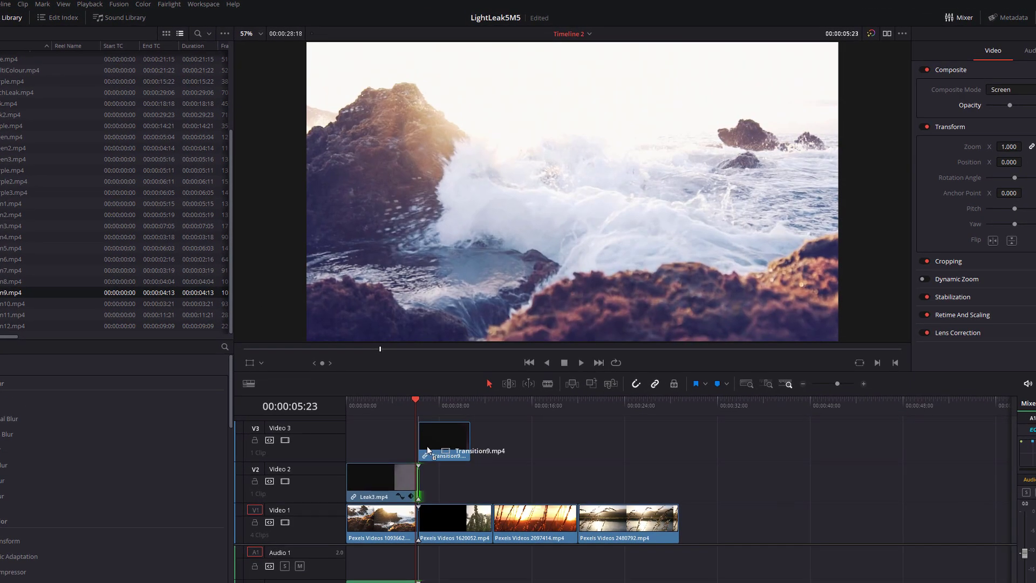
{"action": "left_click_drag", "start_coordinate": [427, 449], "coordinate": [427, 449]}
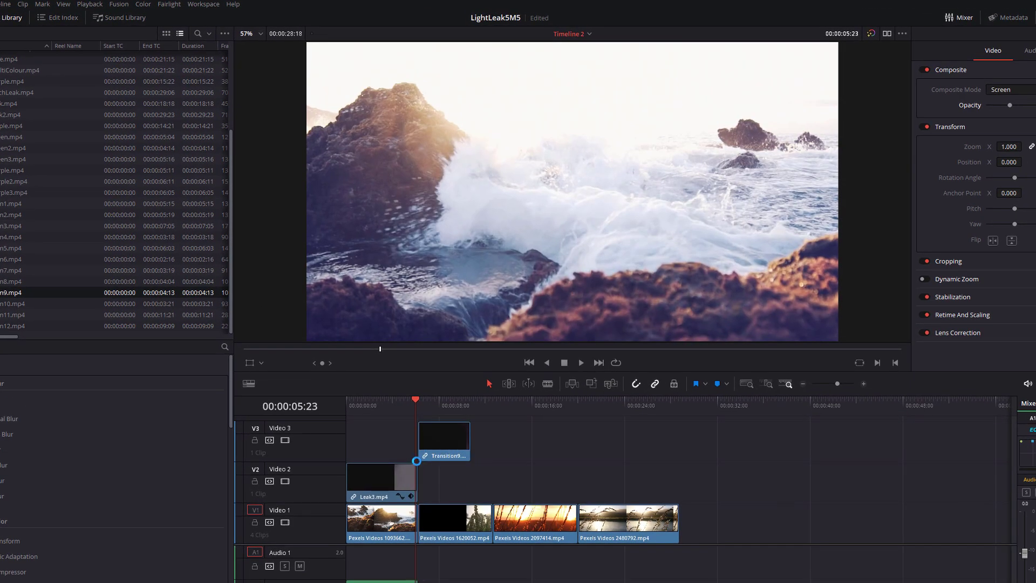
{"action": "left_click", "coordinate": [432, 438]}
{"action": "key", "text": "space"}
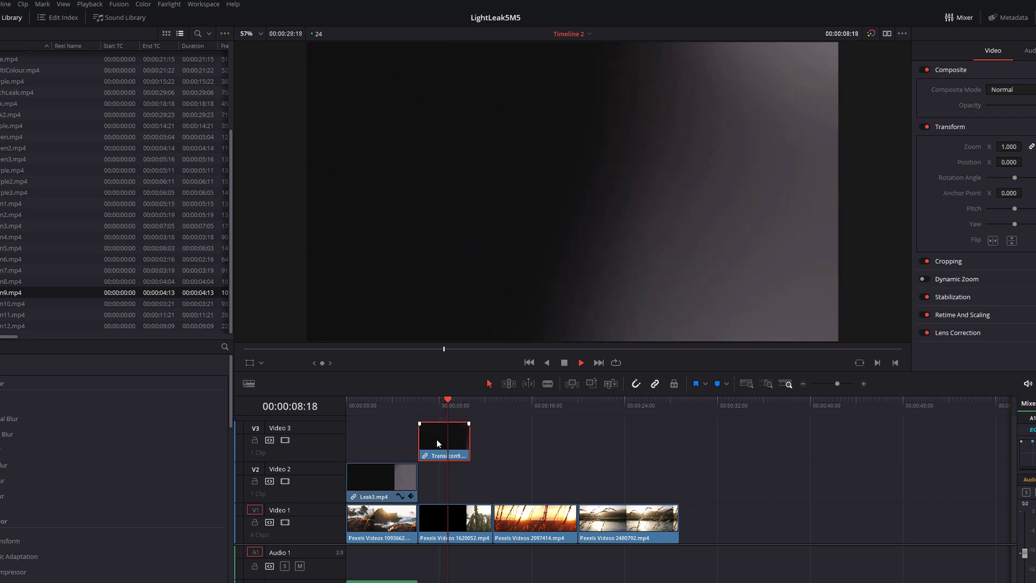
{"action": "key", "text": "space"}
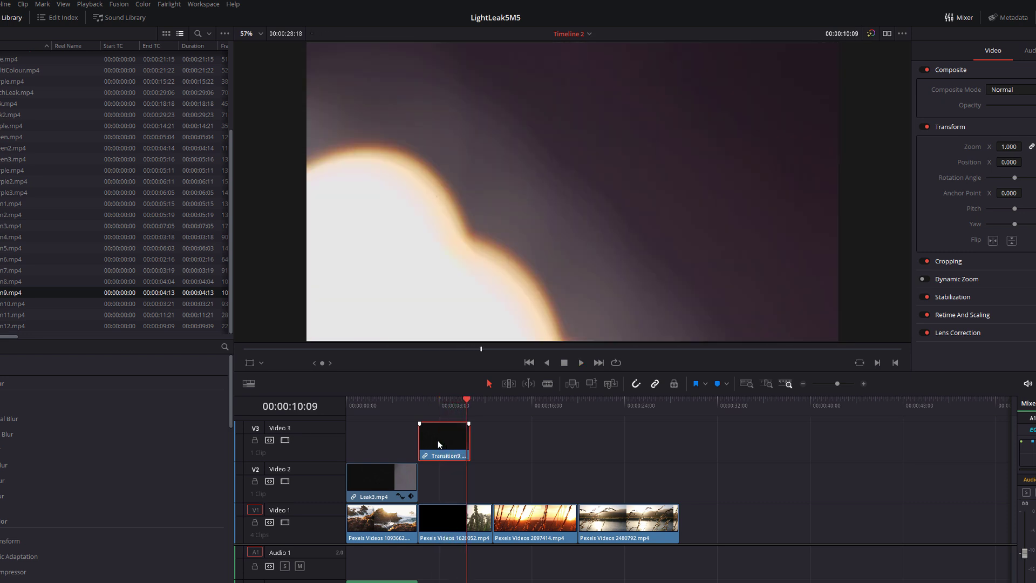
{"action": "key", "text": "Left"}
{"action": "key", "text": "Left"}
{"action": "key", "text": "Left"}
{"action": "key", "text": "Left"}
{"action": "key", "text": "Left"}
{"action": "key", "text": "Left"}
{"action": "key", "text": "Left"}
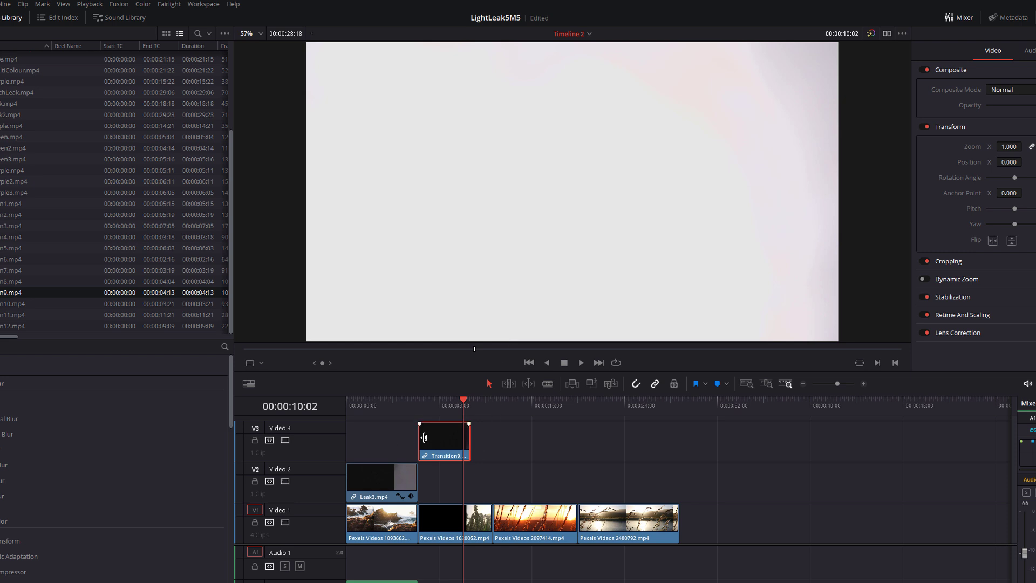
{"action": "key", "text": "m"}
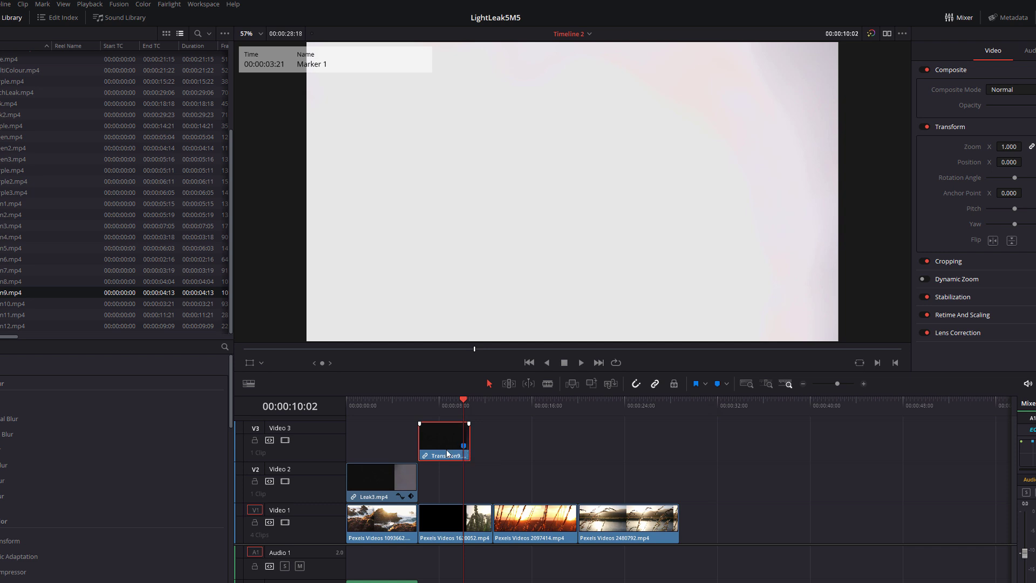
Step: Slide Transition9 earlier so it overlaps the tail of Leak3
{"action": "left_click_drag", "start_coordinate": [438, 408], "coordinate": [425, 407]}
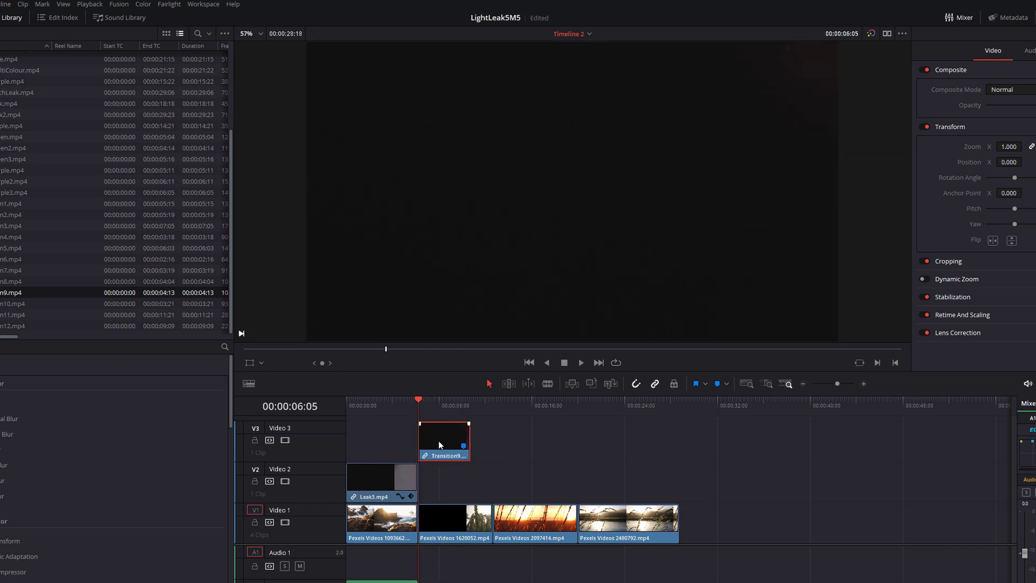
{"action": "left_click_drag", "start_coordinate": [438, 440], "coordinate": [404, 442]}
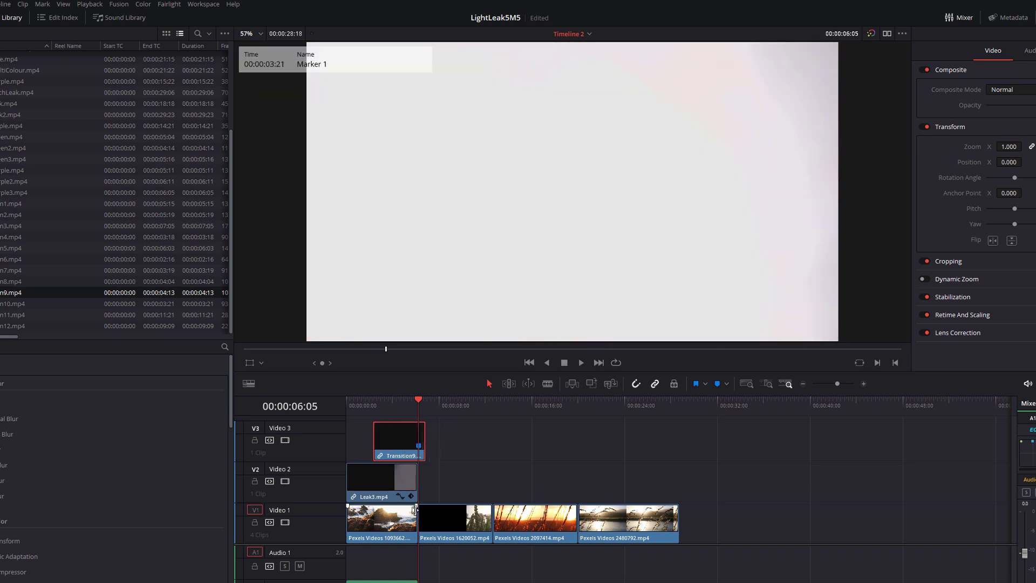
{"action": "left_click", "coordinate": [404, 418]}
{"action": "left_click", "coordinate": [1001, 90]}
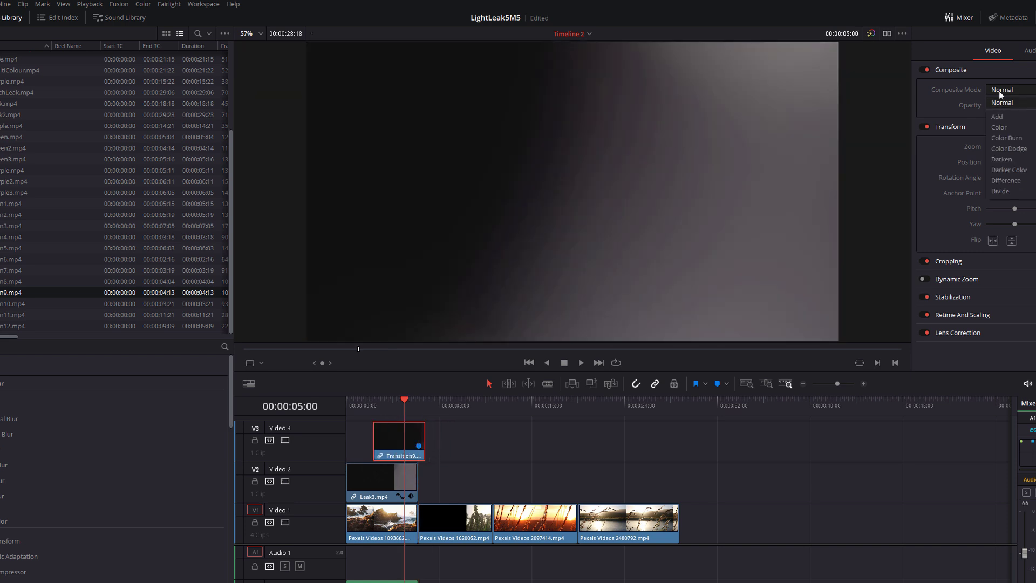
Step: Set Transition9's composite mode to Add and preview the transition from about 2 seconds
{"action": "left_click", "coordinate": [1010, 120]}
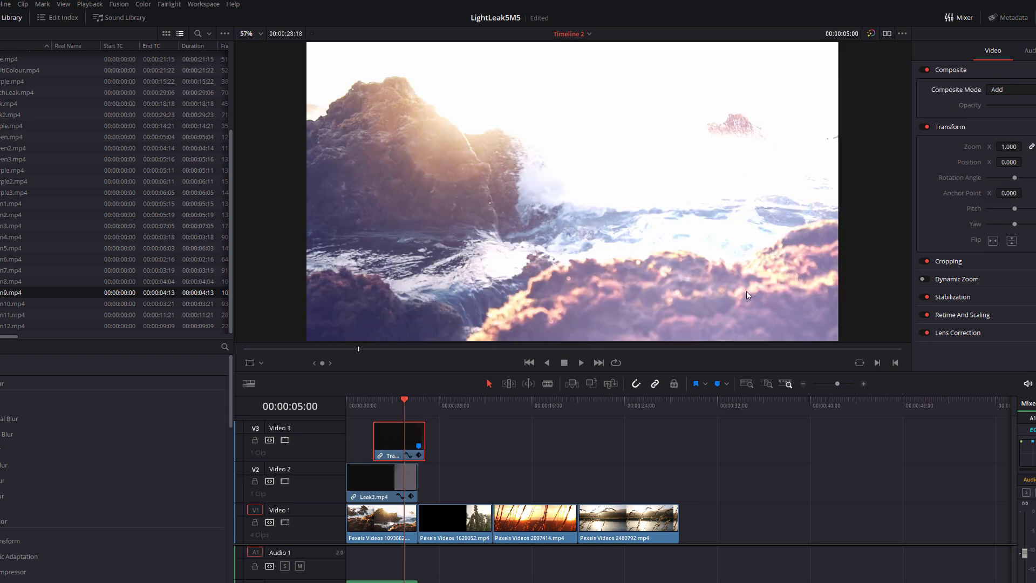
{"action": "left_click", "coordinate": [367, 398]}
{"action": "key", "text": "space"}
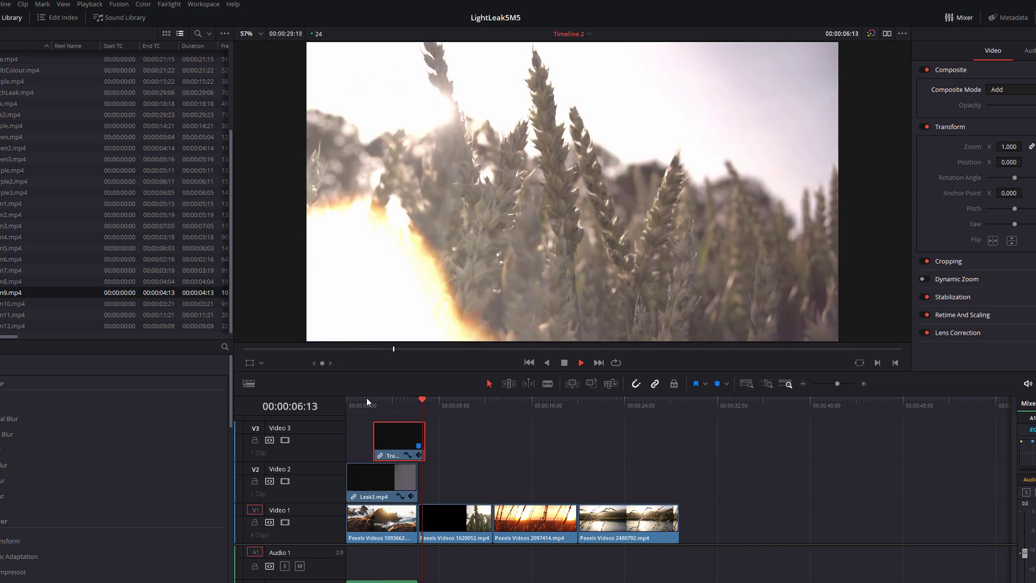
{"action": "key", "text": "space"}
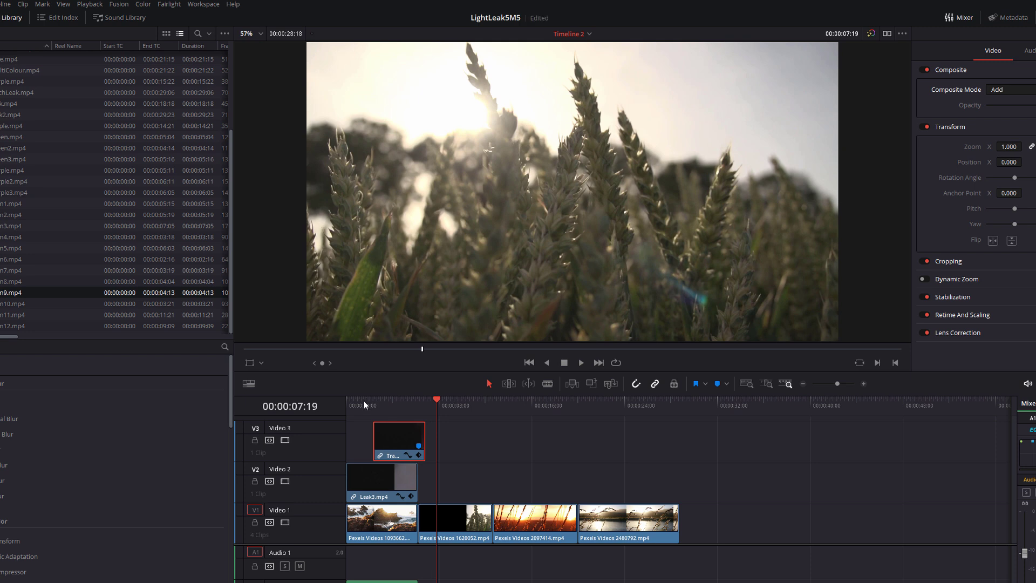
Step: Trim Transition9's start about one second later and replay to check it
{"action": "right_click", "coordinate": [398, 435]}
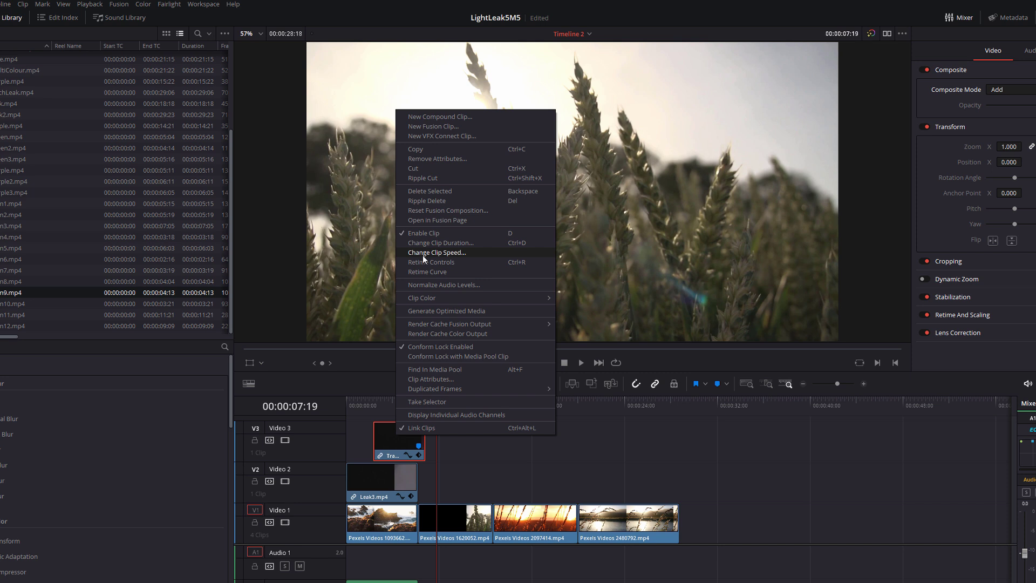
{"action": "left_click", "coordinate": [372, 401]}
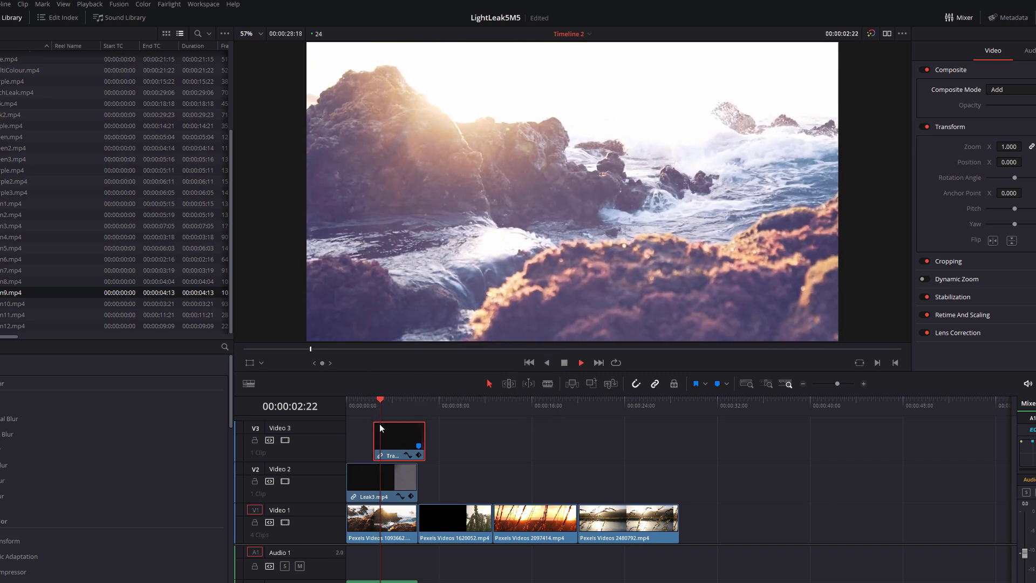
{"action": "key", "text": "space"}
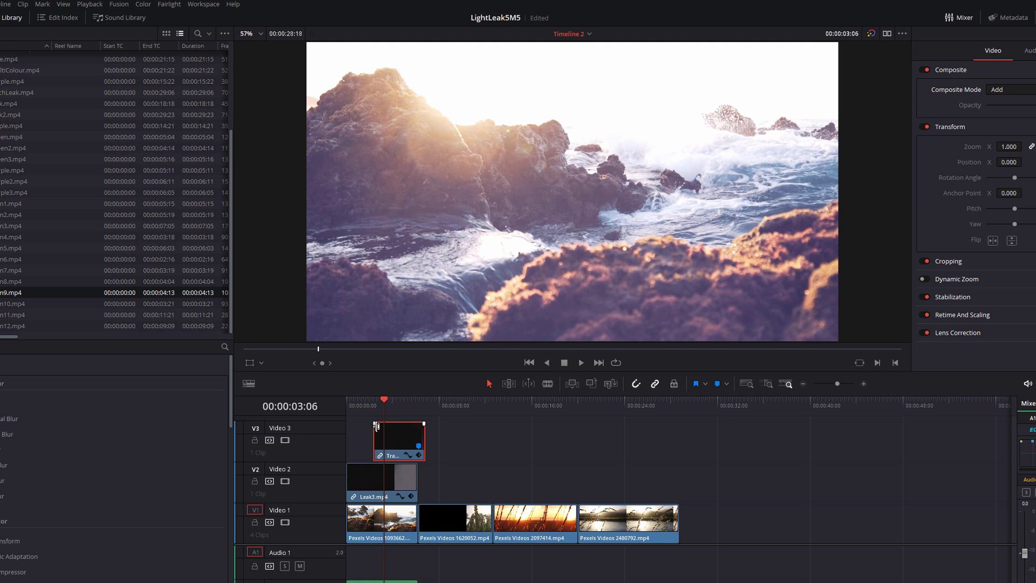
{"action": "left_click_drag", "start_coordinate": [375, 424], "coordinate": [385, 424]}
{"action": "key", "text": "space"}
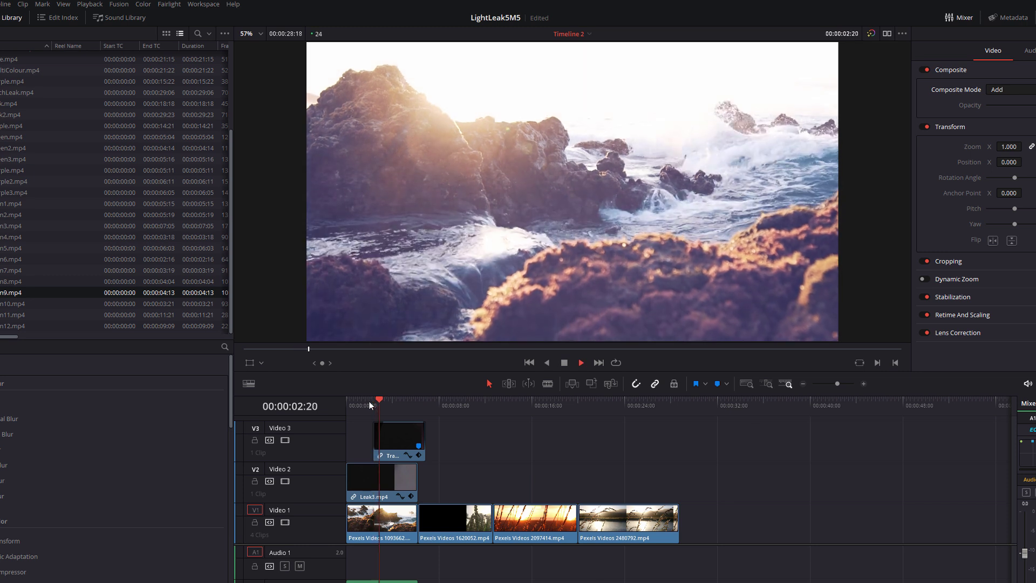